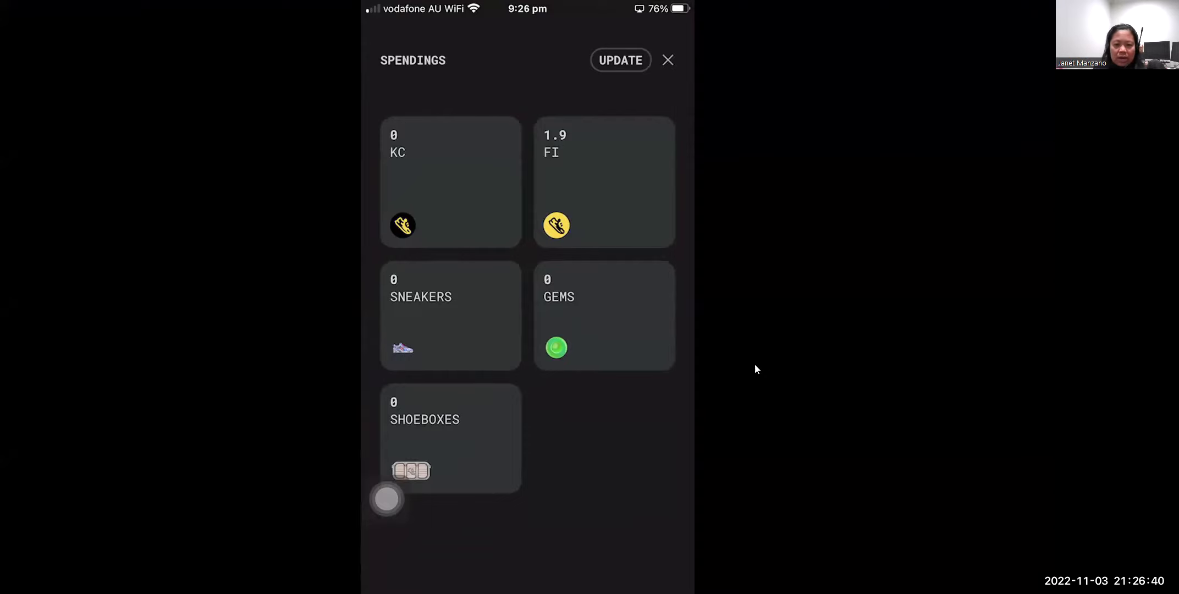
Step: Switch from the mirrored phone screen to the GMT gems workbook in Excel and maximize its window
mouse_move(752, 304)
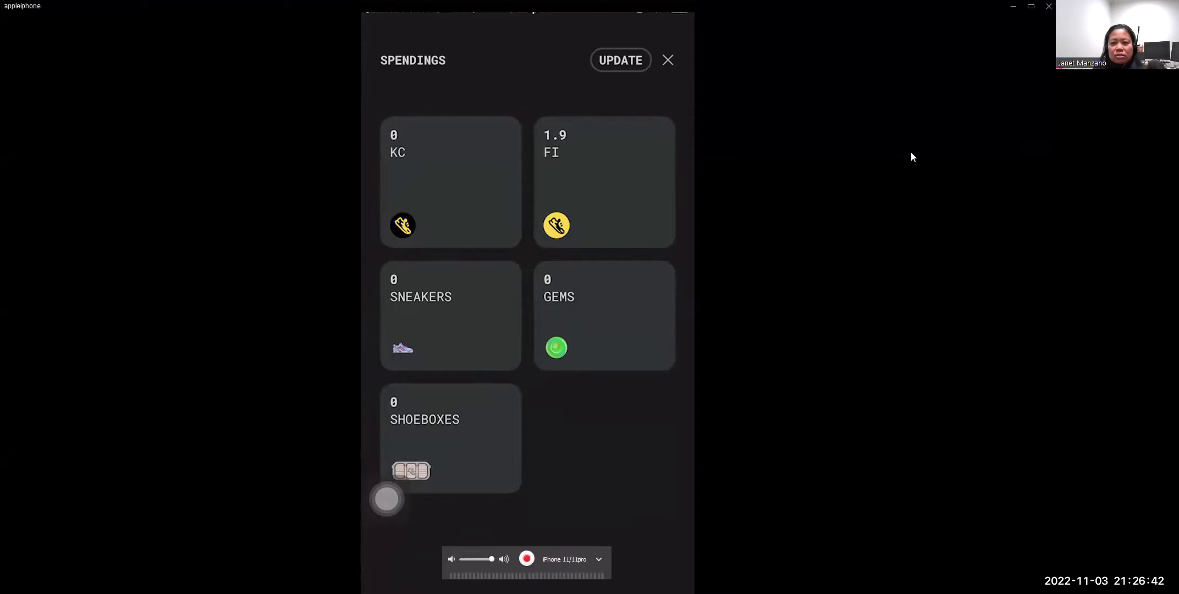
click(1013, 7)
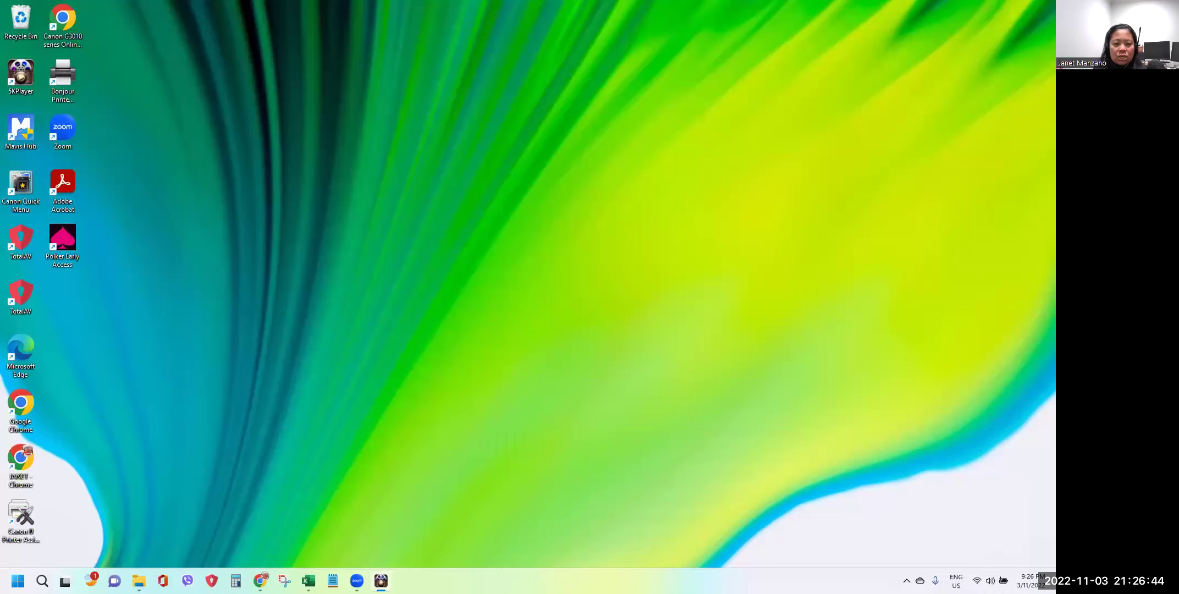
click(308, 581)
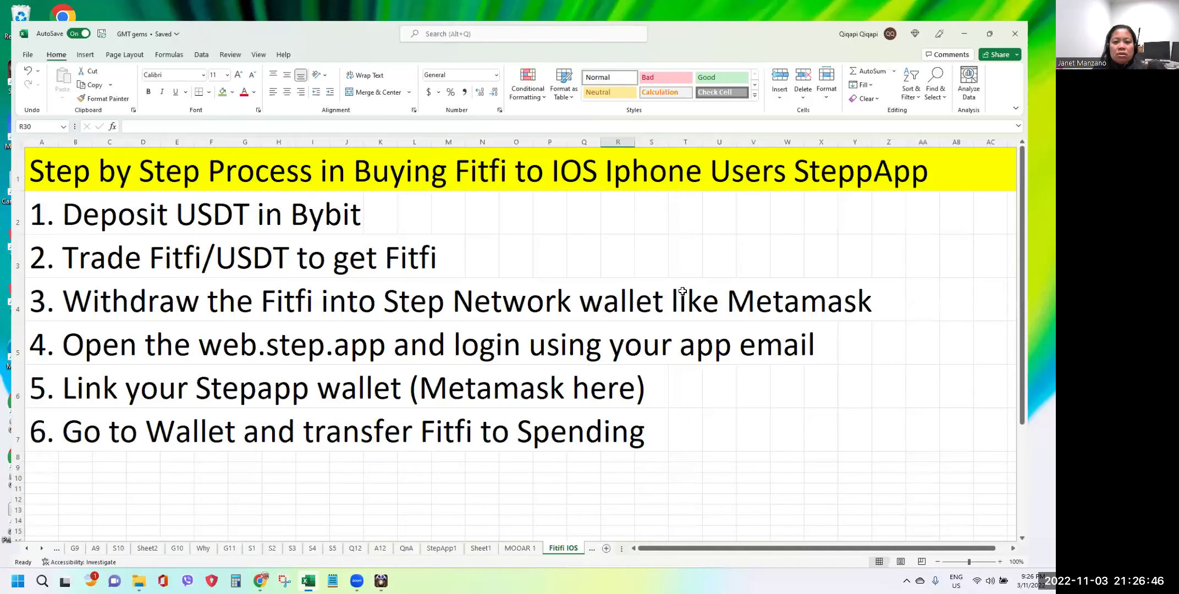
key(super+Up)
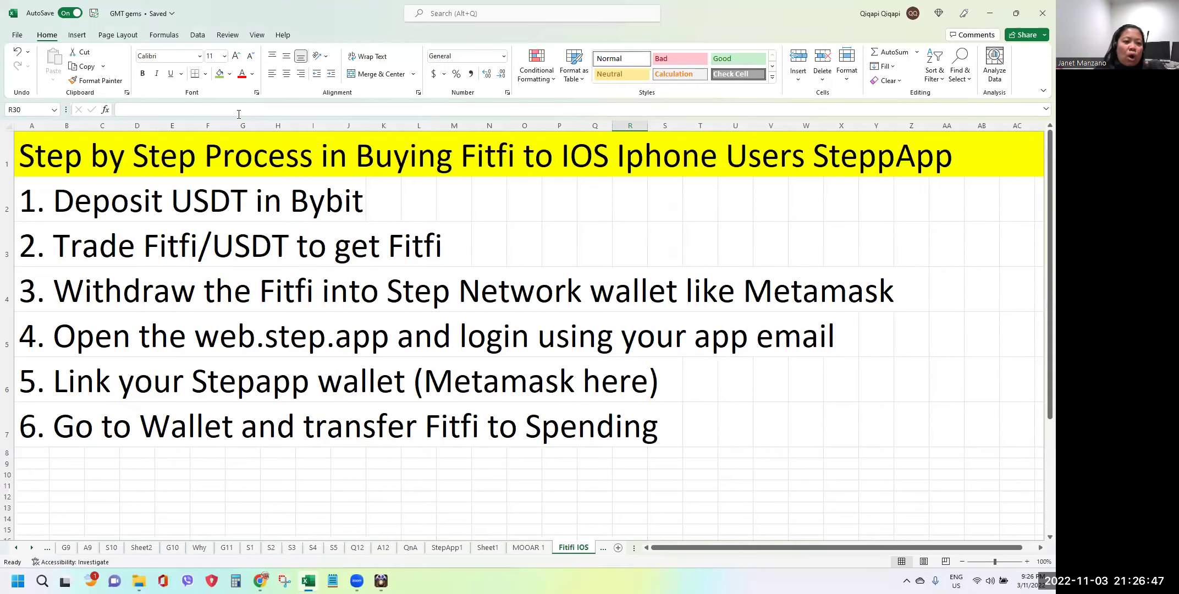
Step: Fill the rows of steps 1 and 2, the Bybit deposit and the Fitfi/USDT trade, with green
click(8, 192)
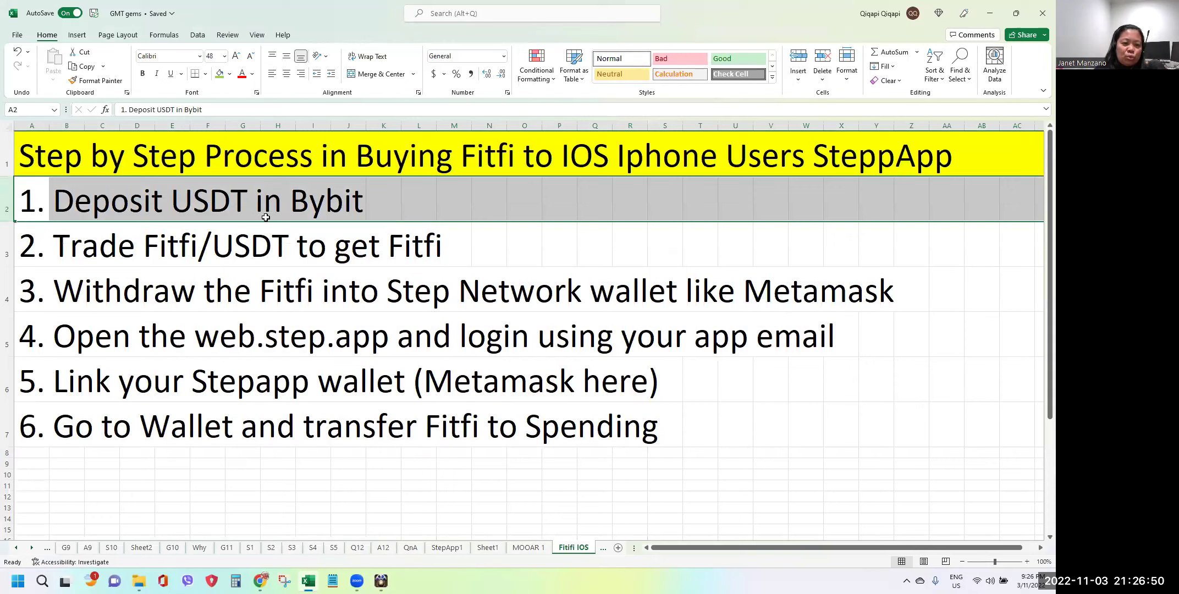
click(220, 73)
click(417, 209)
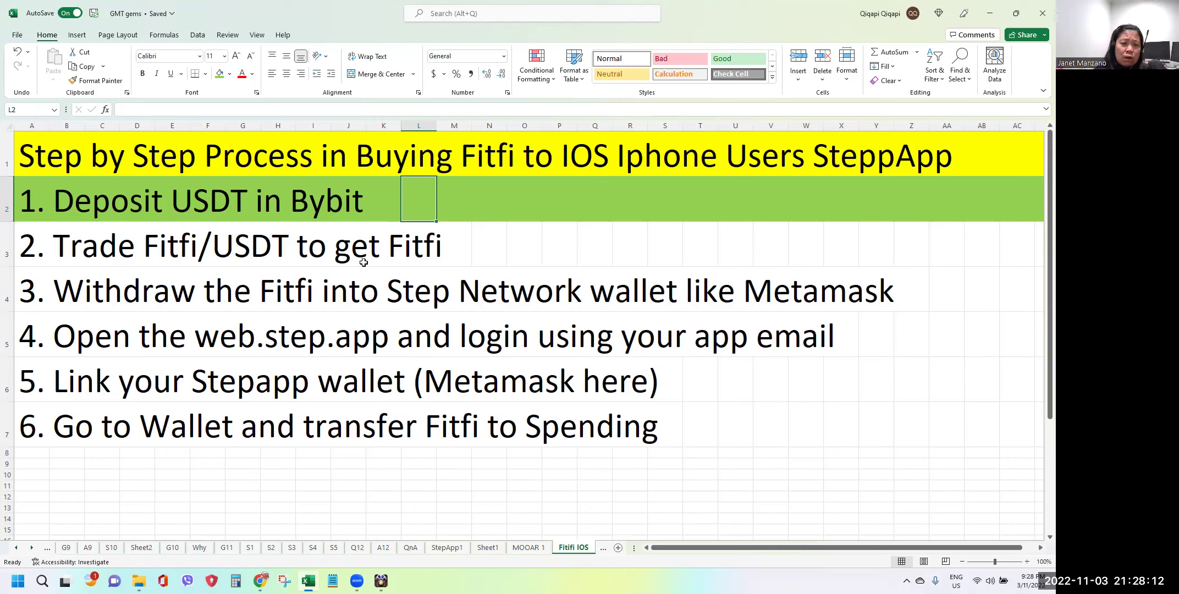
click(10, 243)
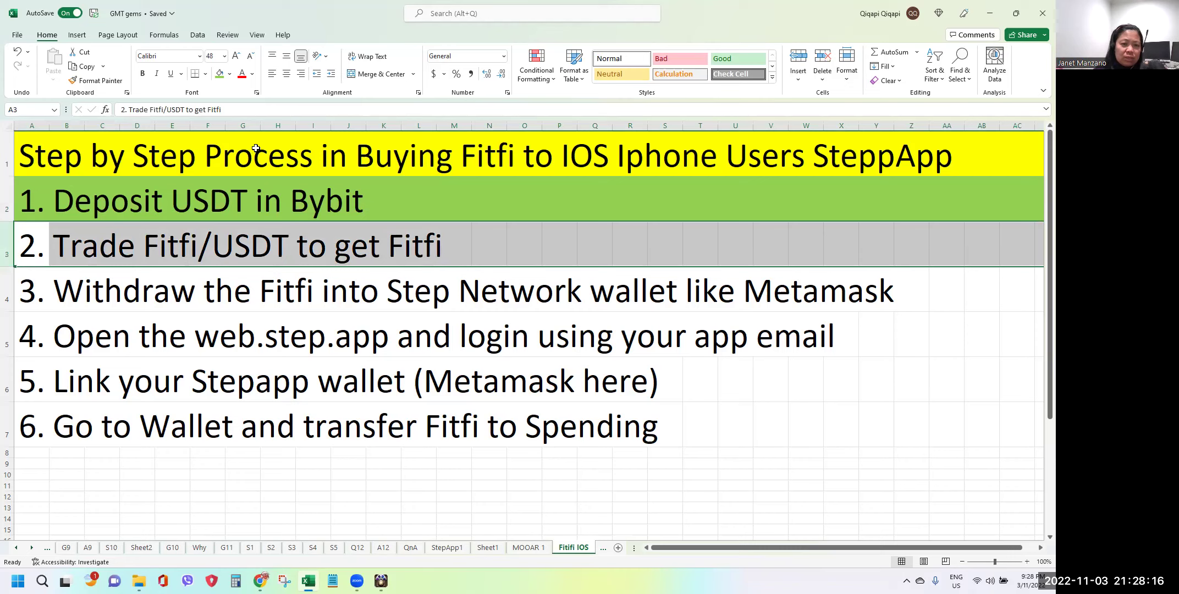
click(222, 81)
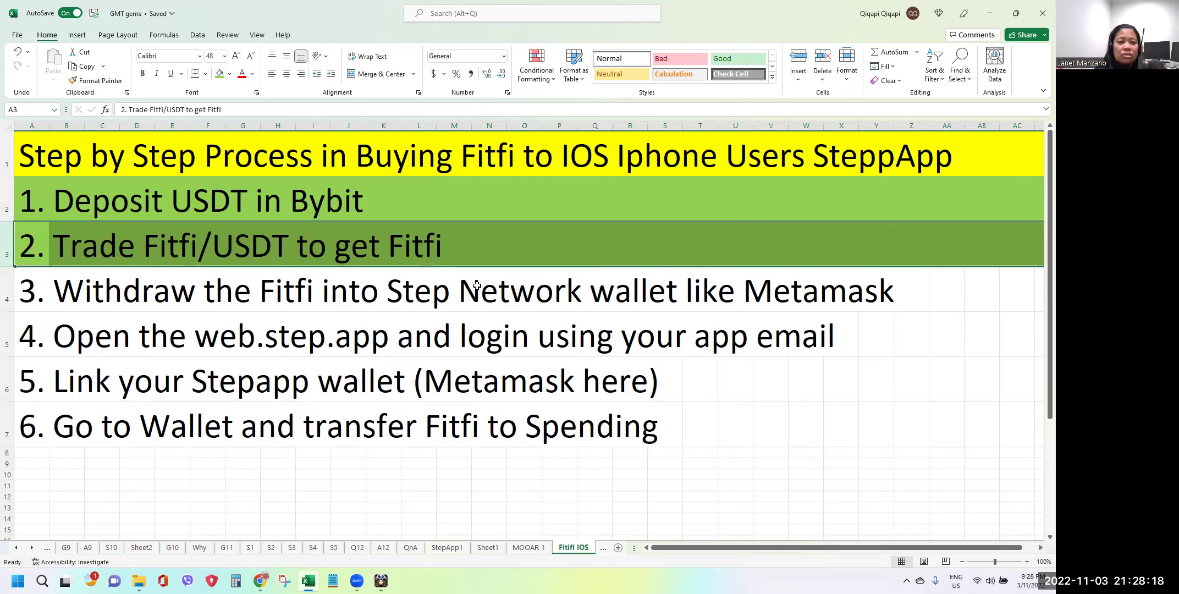
click(498, 250)
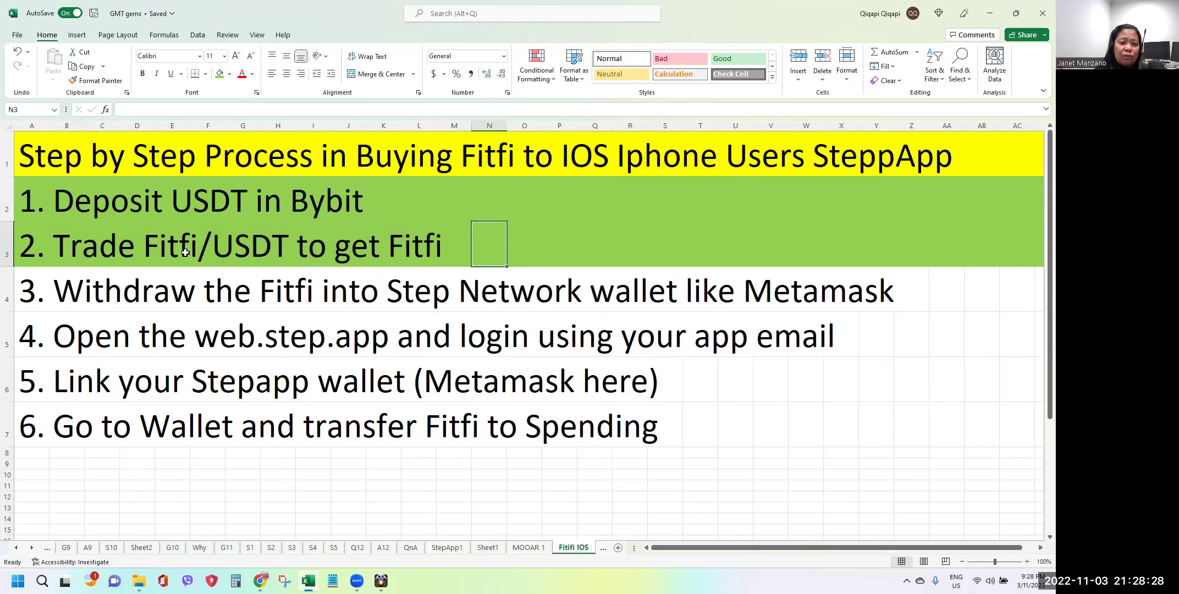
Step: Fill the rows of steps 3 and 4, the Metamask withdrawal and the web.step.app login, with green
click(8, 287)
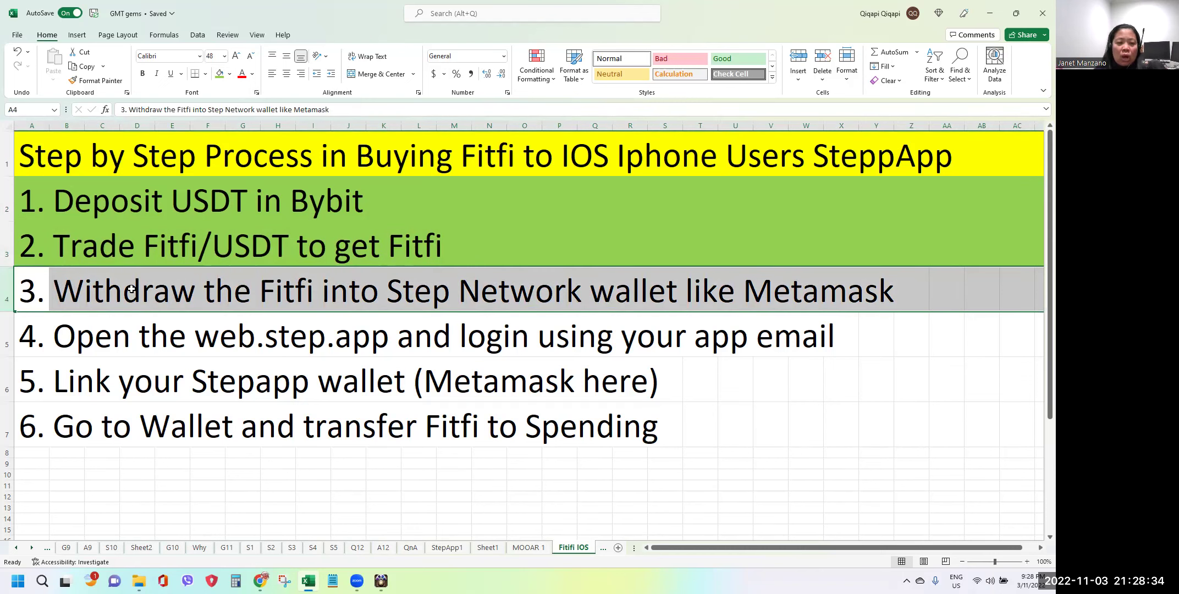
click(220, 73)
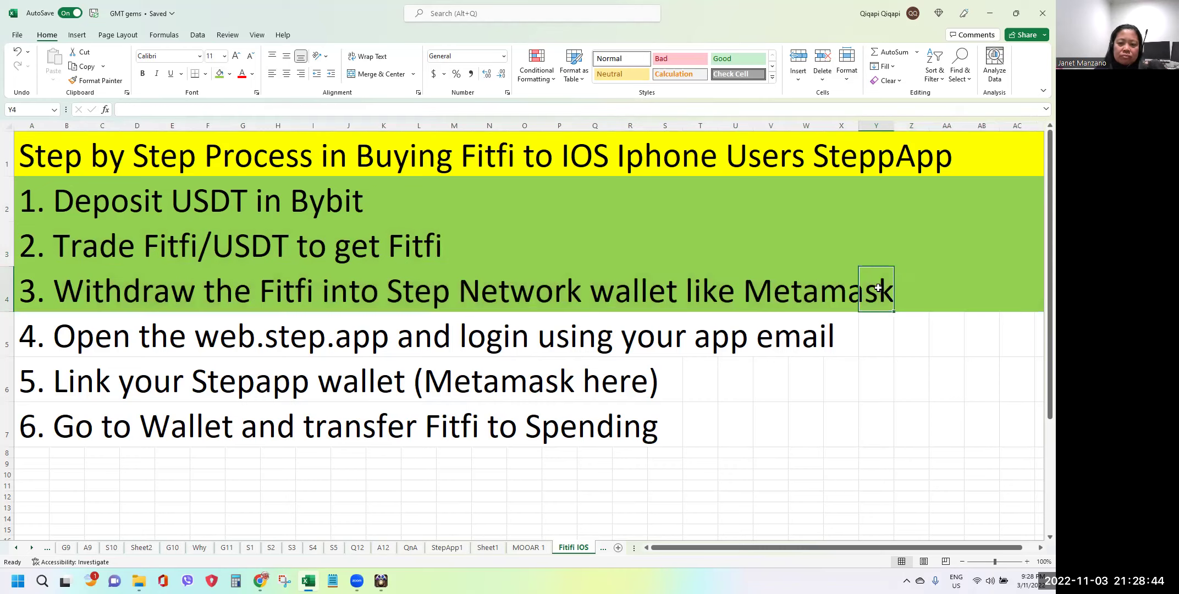
click(860, 290)
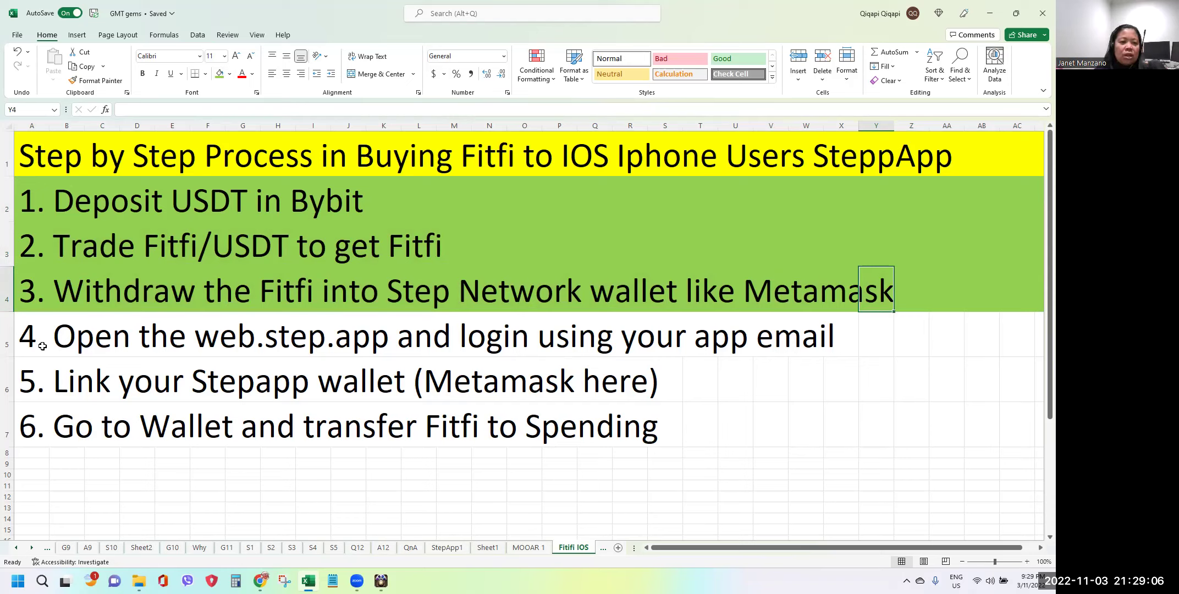
click(7, 333)
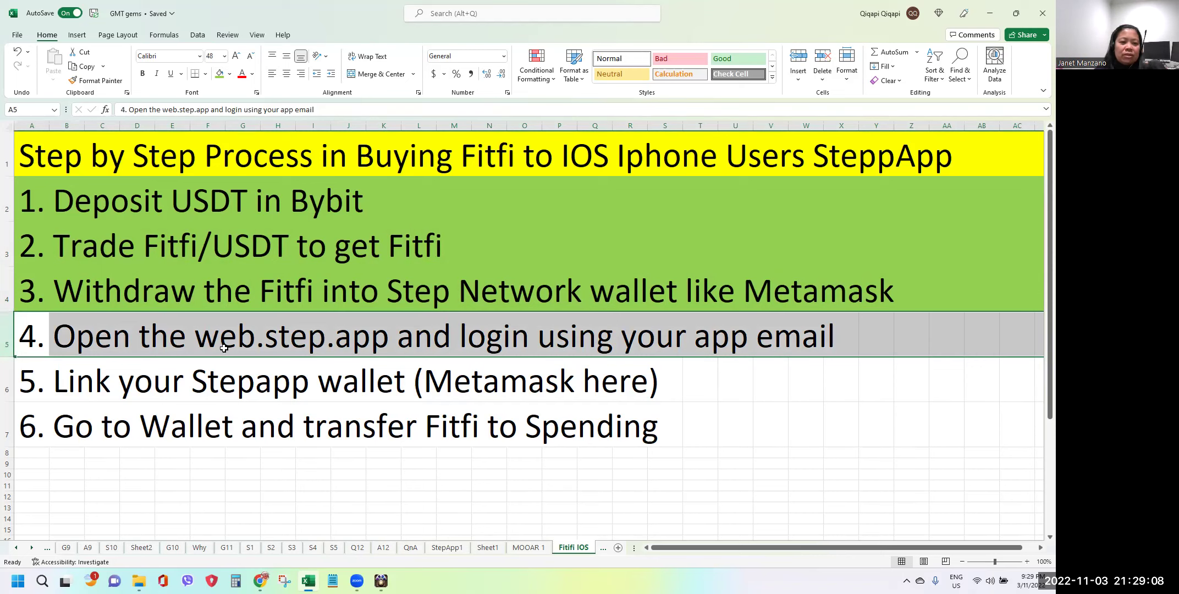
click(218, 73)
click(308, 339)
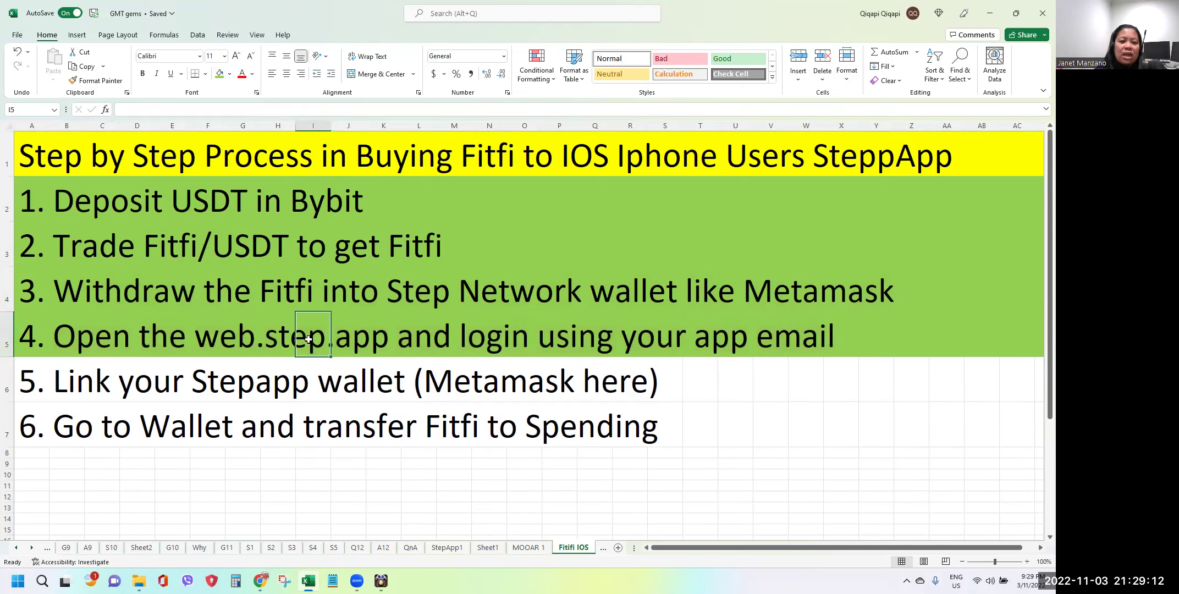
click(883, 340)
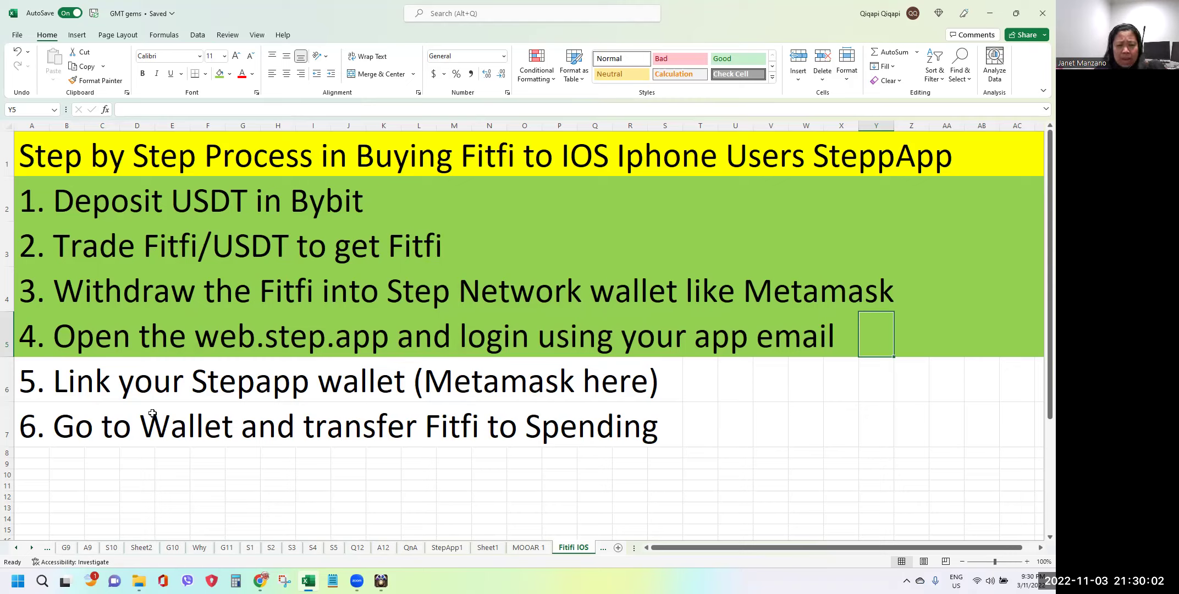
Step: Fill the rows of steps 5 and 6, linking the Stepapp wallet and transferring Fitfi to Spending, with green
click(8, 382)
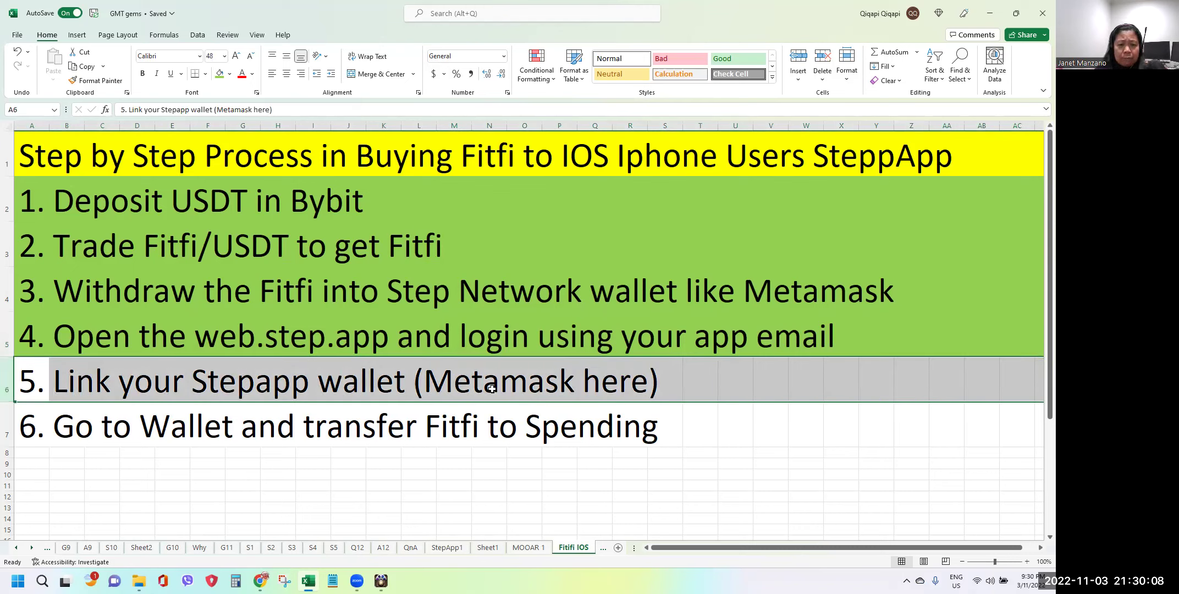
click(223, 75)
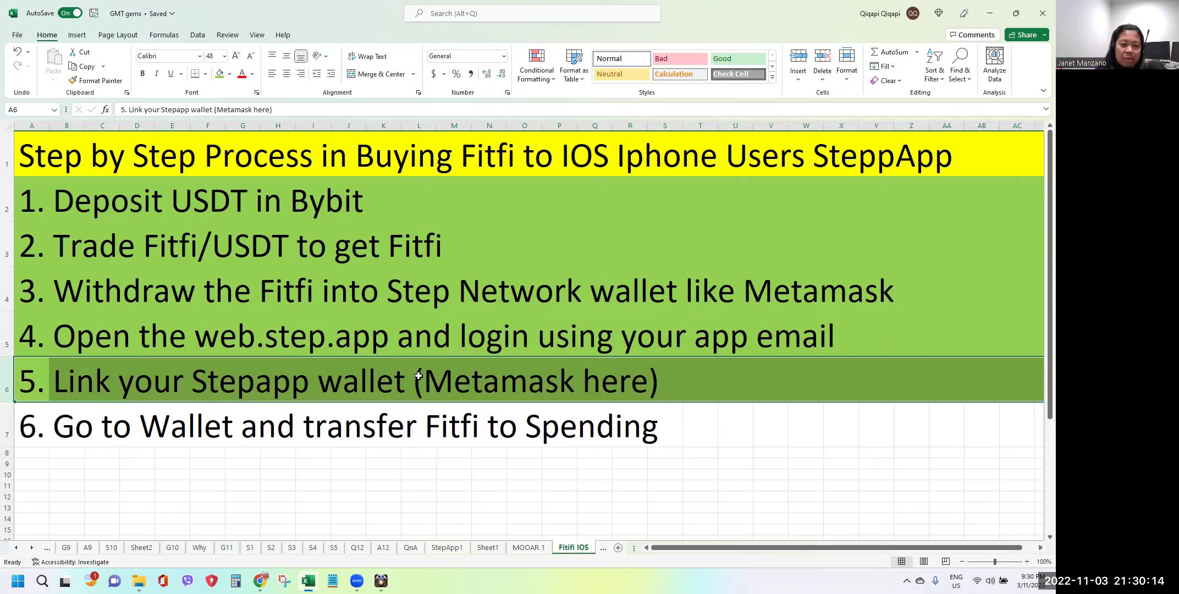
click(8, 425)
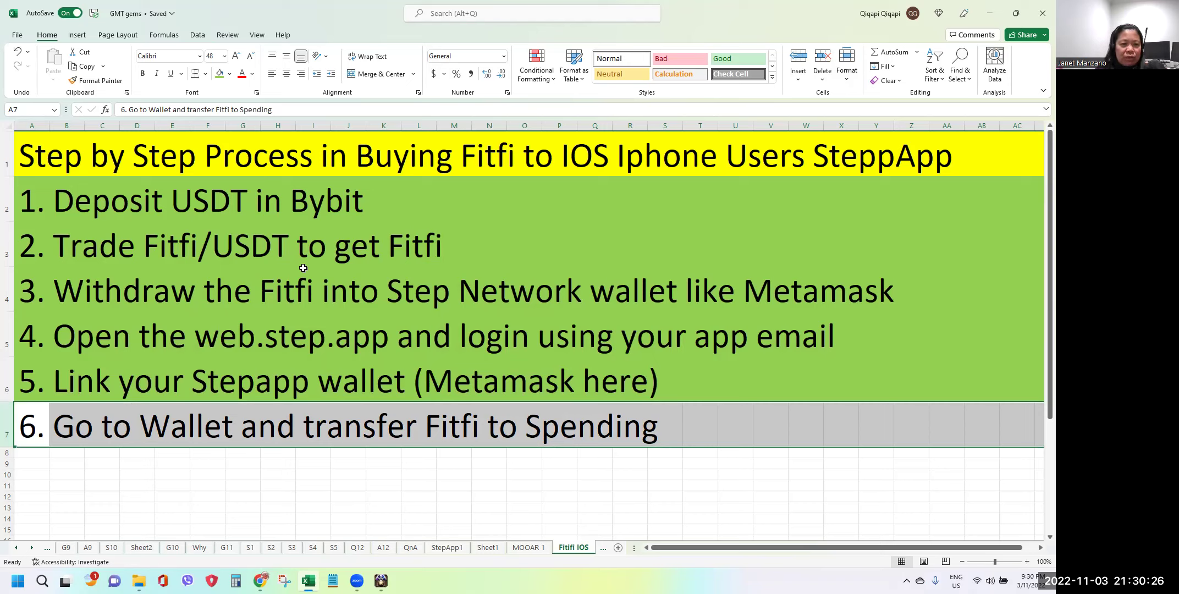
click(223, 79)
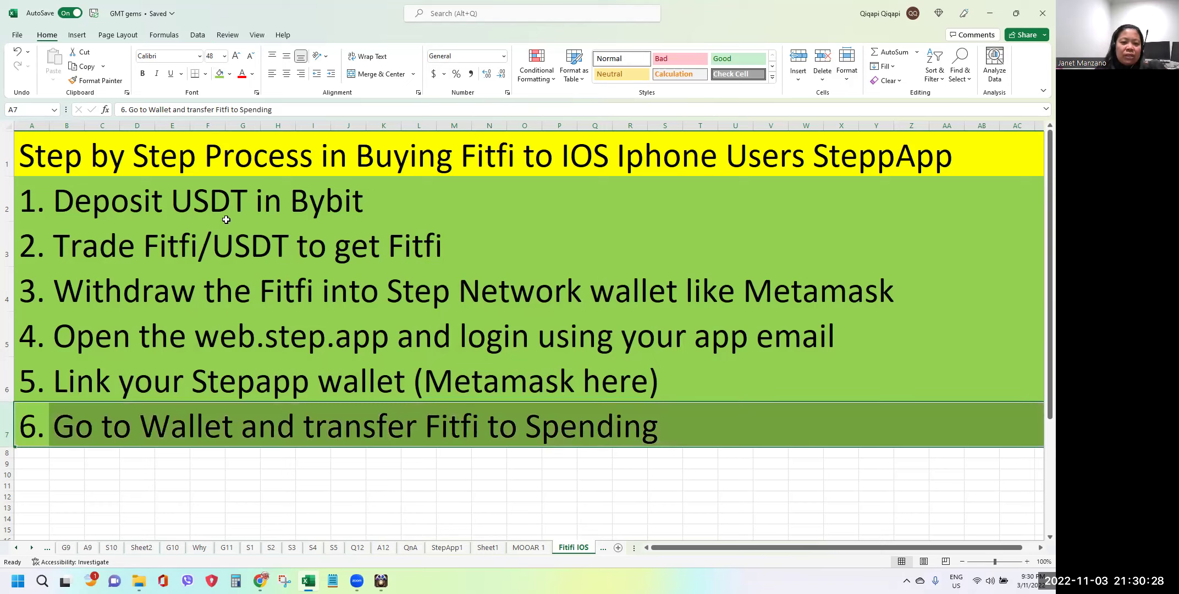
click(337, 495)
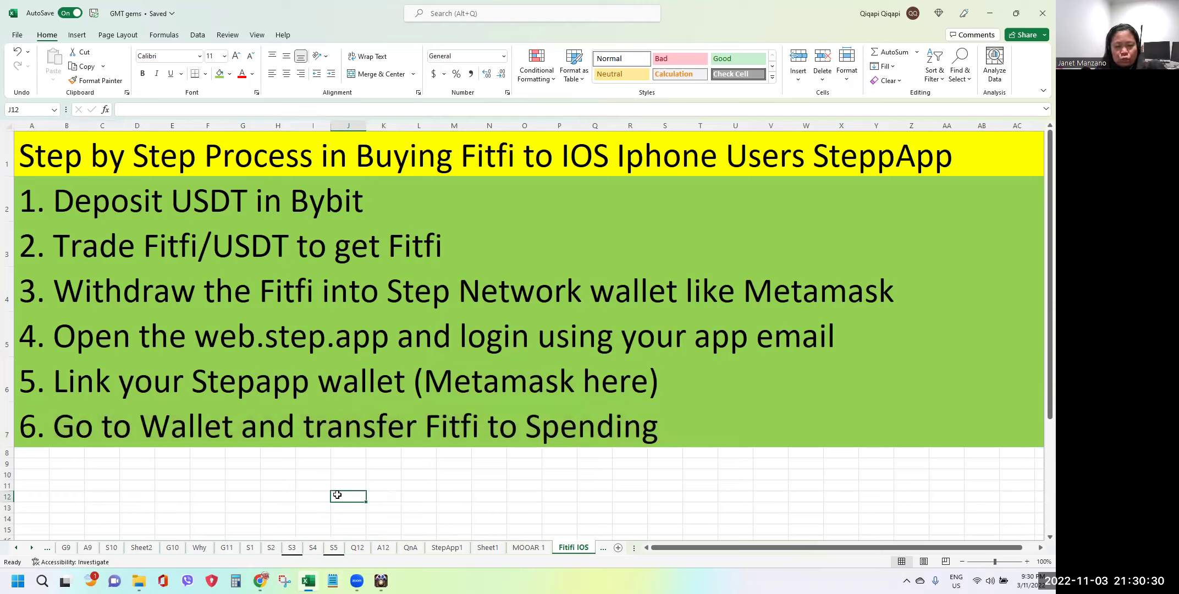
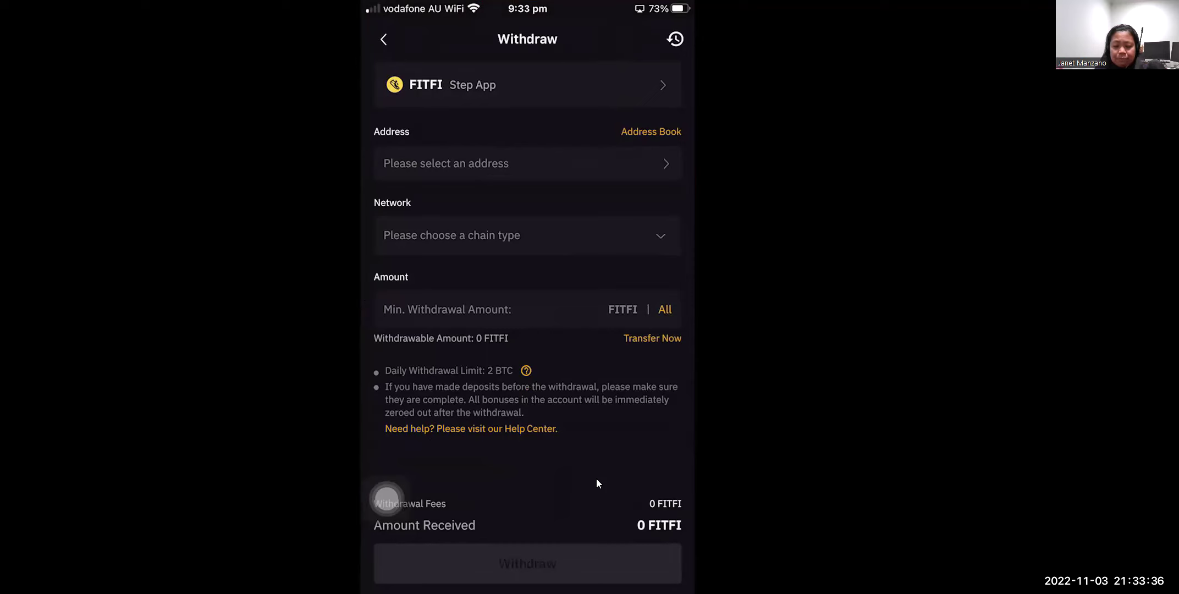
Step: Leave the mirrored phone screen for Chrome, choose Step Network in MetaMask and copy the account's wallet address
mouse_move(870, 200)
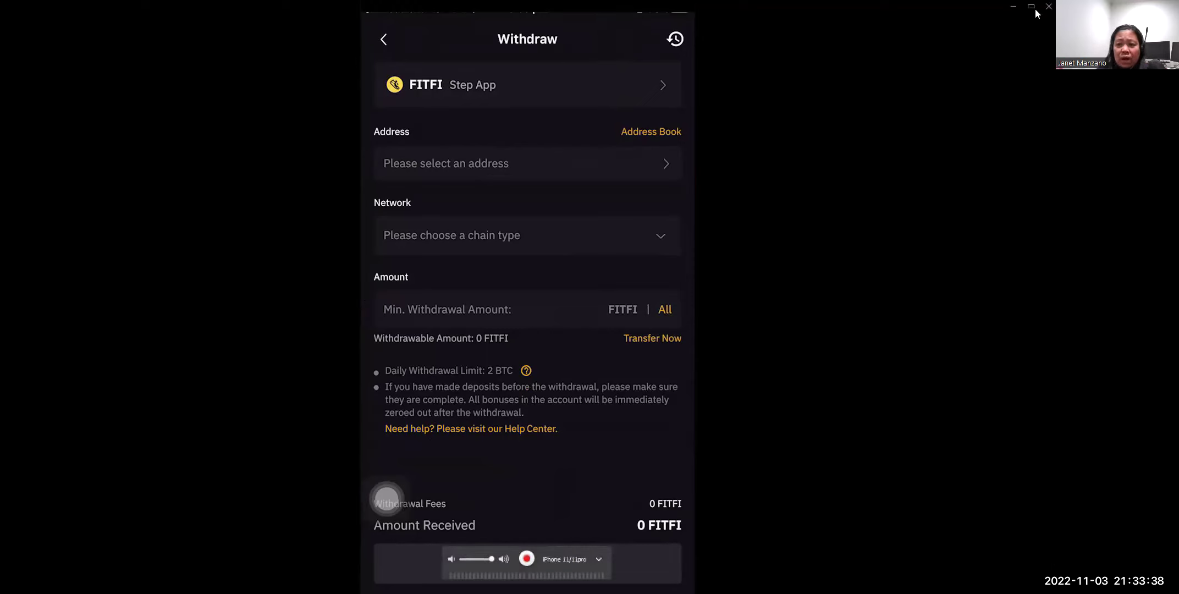
click(1018, 6)
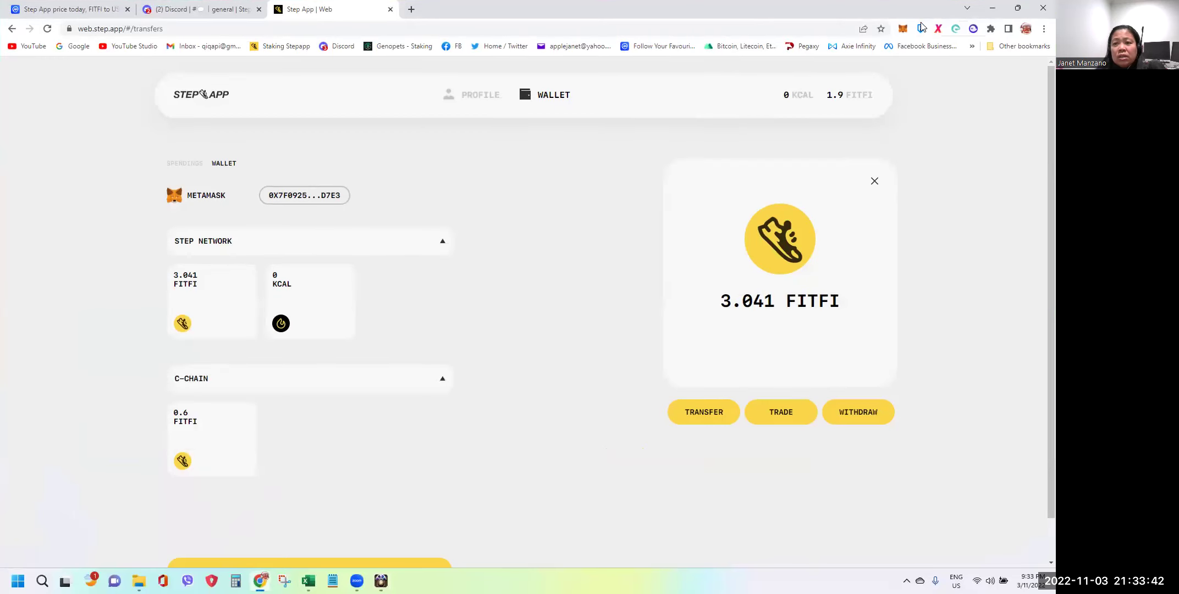
click(903, 30)
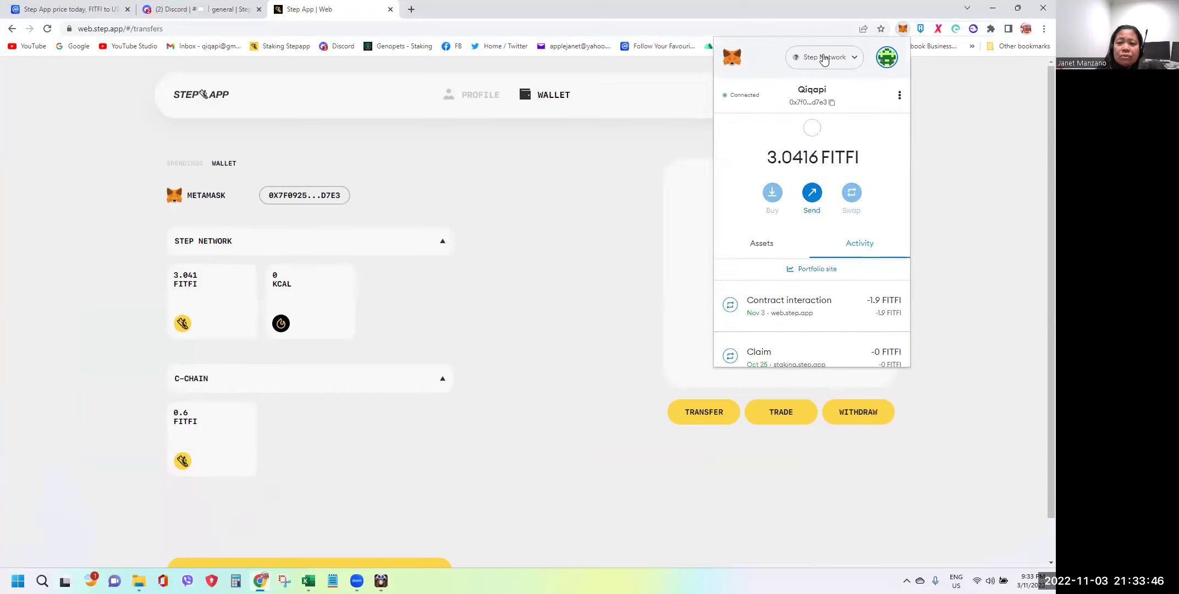
click(823, 57)
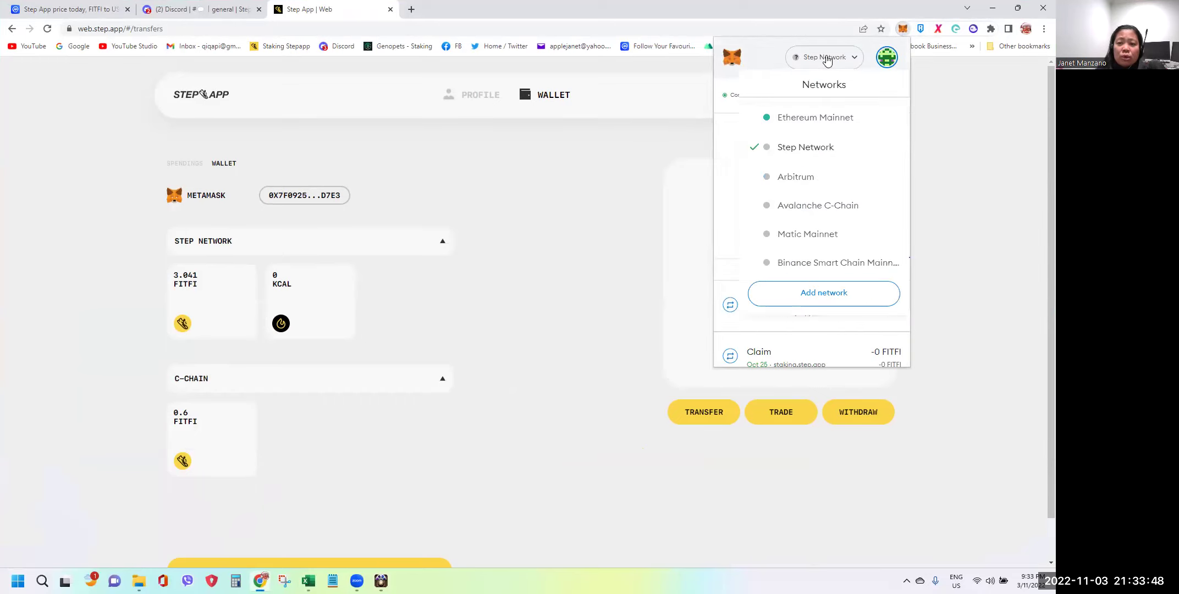
click(800, 149)
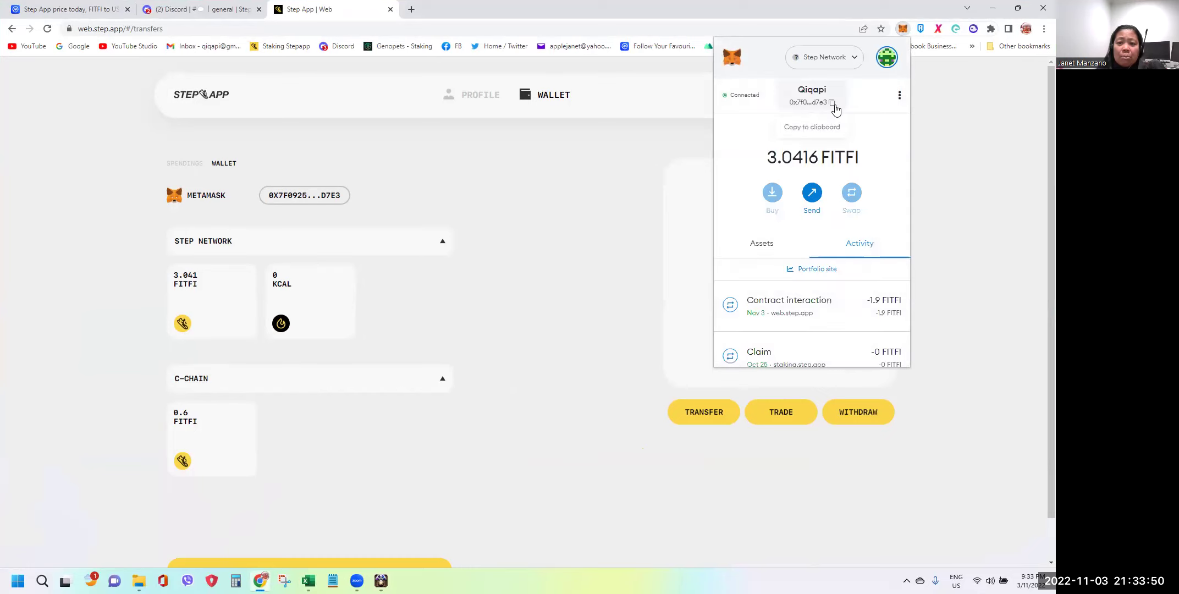
click(832, 102)
Step: Switch from Chrome back to the mirrored phone screen in 5KPlayer
click(1017, 8)
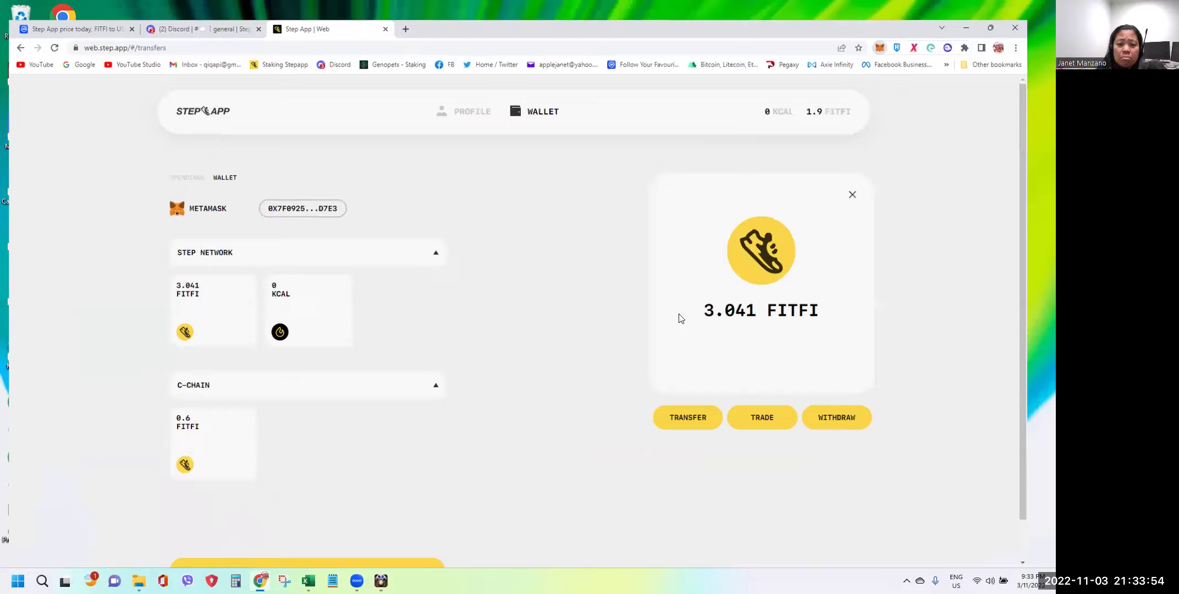
key(super+d)
click(385, 578)
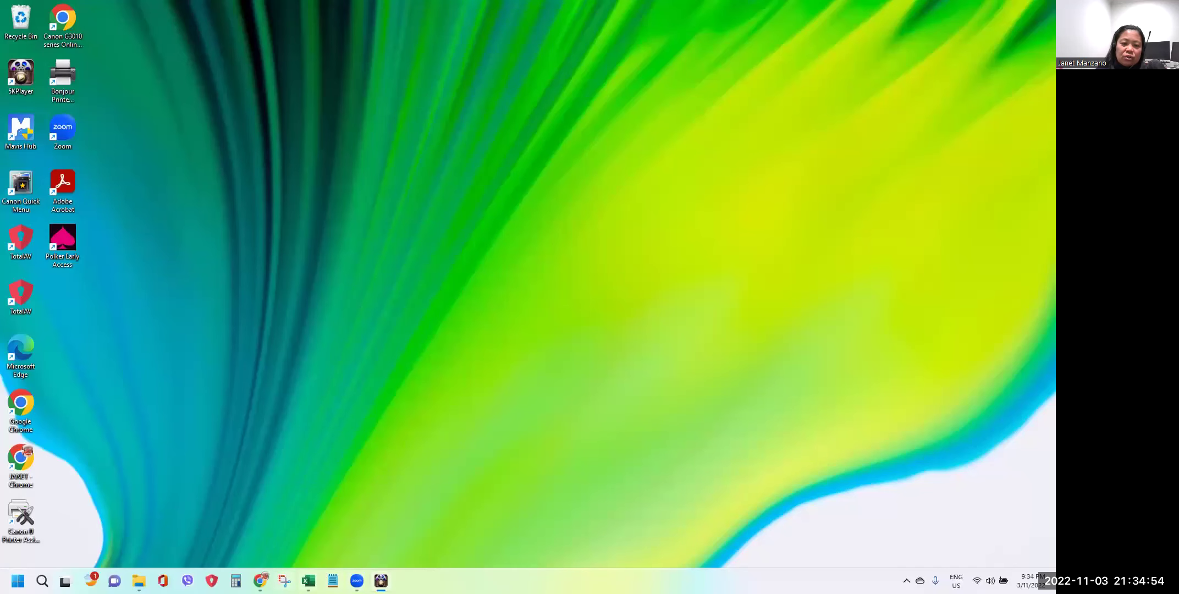
Step: Return to the Step App page in Chrome and check the FITFI asset balance in the MetaMask wallet
click(260, 580)
click(920, 79)
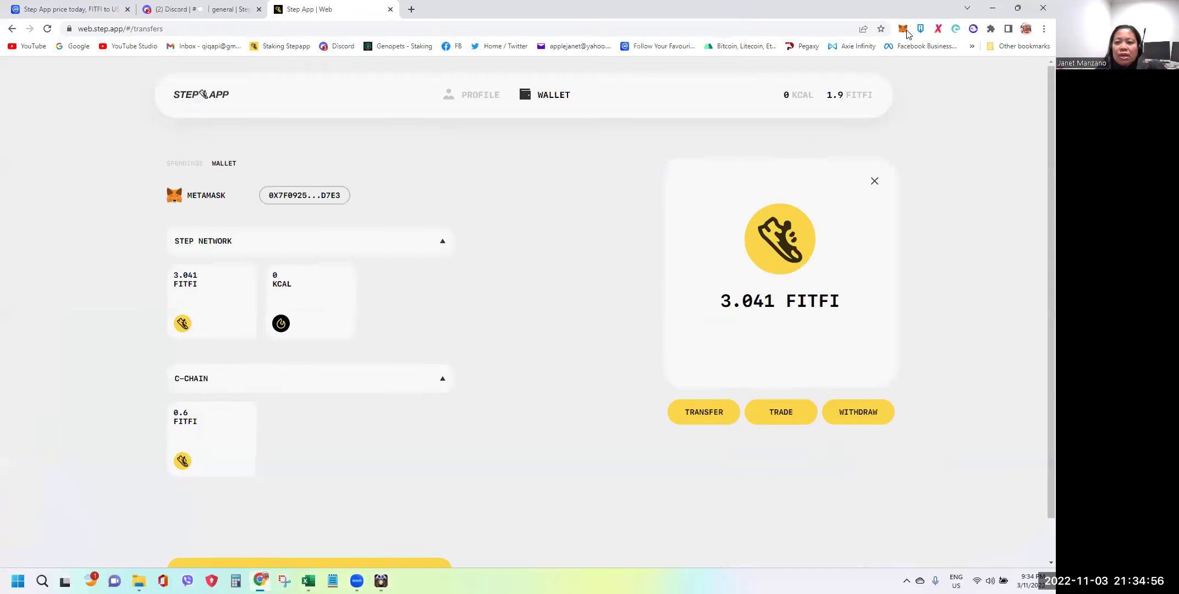
click(903, 30)
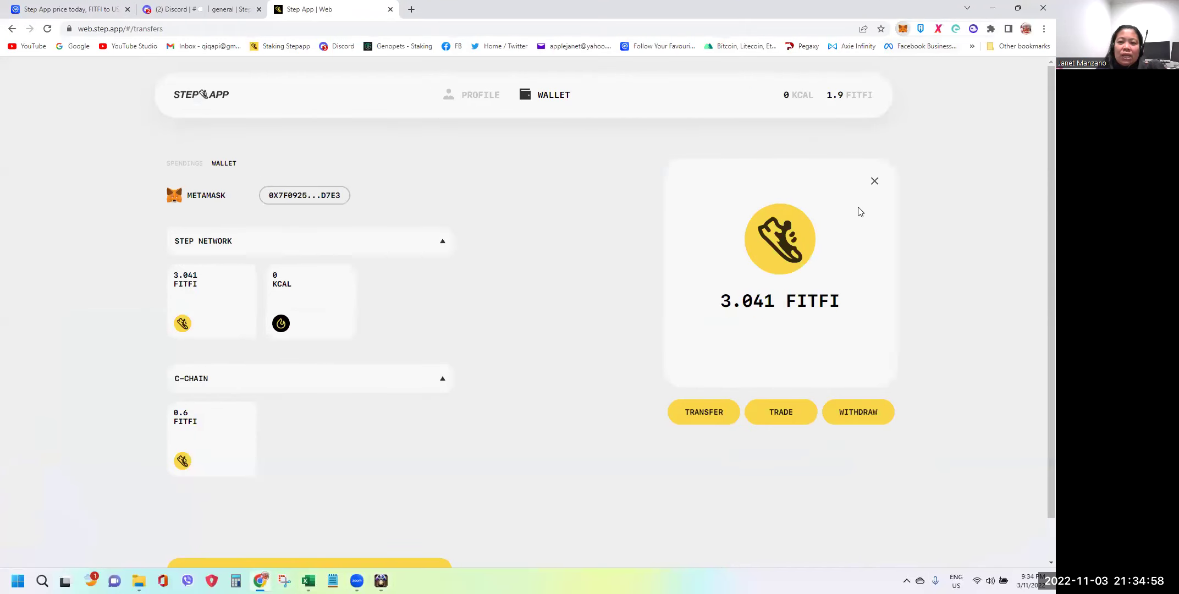
click(769, 242)
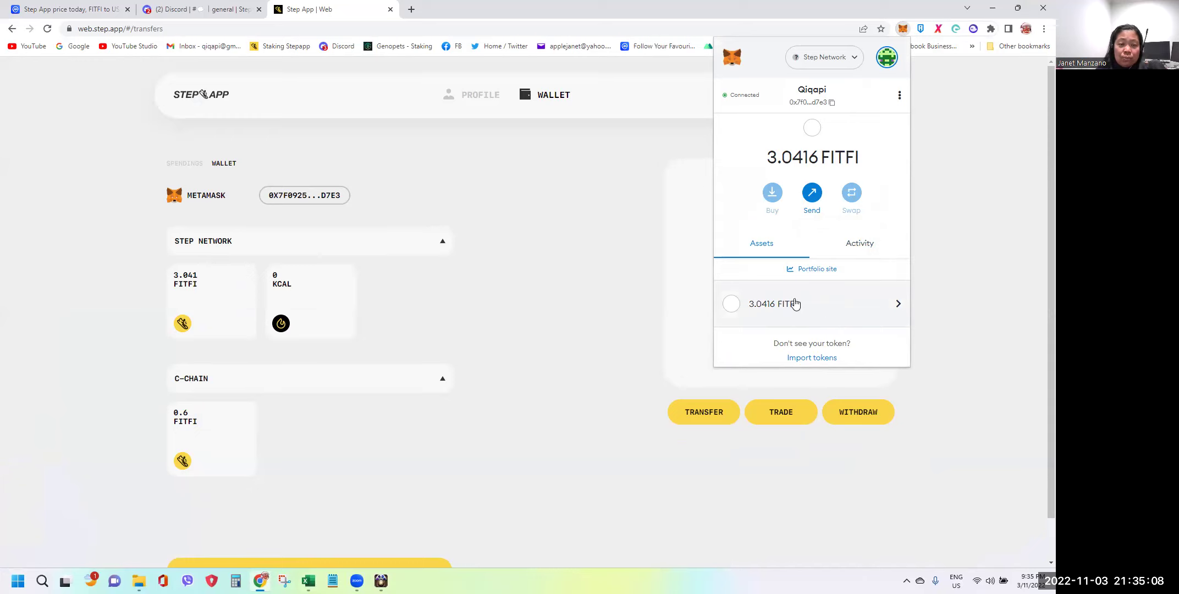
click(614, 274)
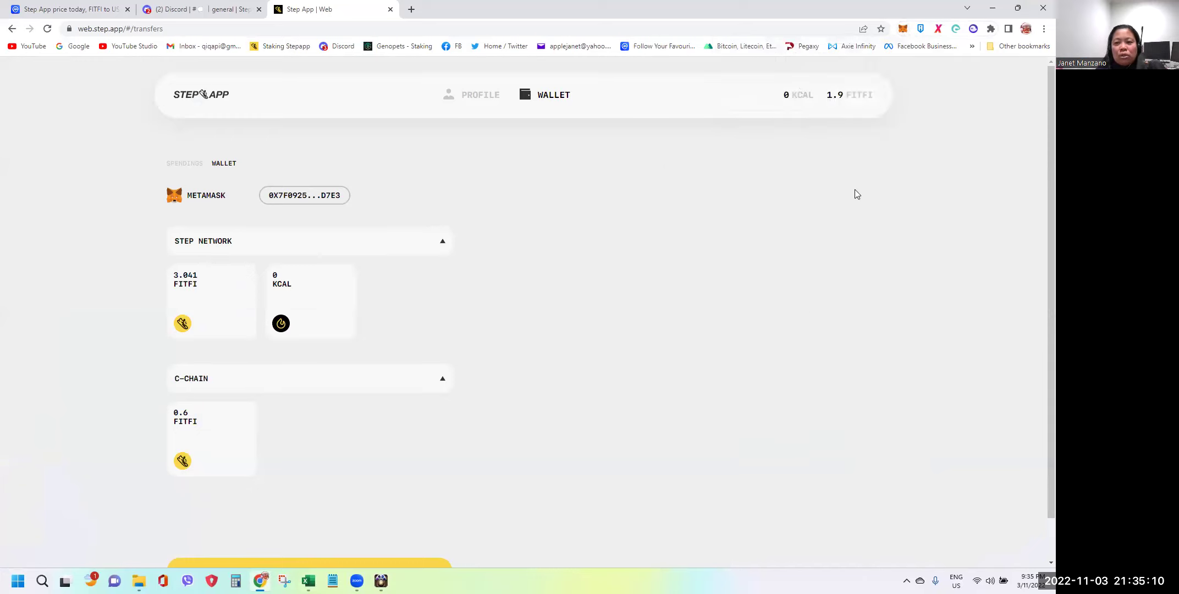
click(904, 30)
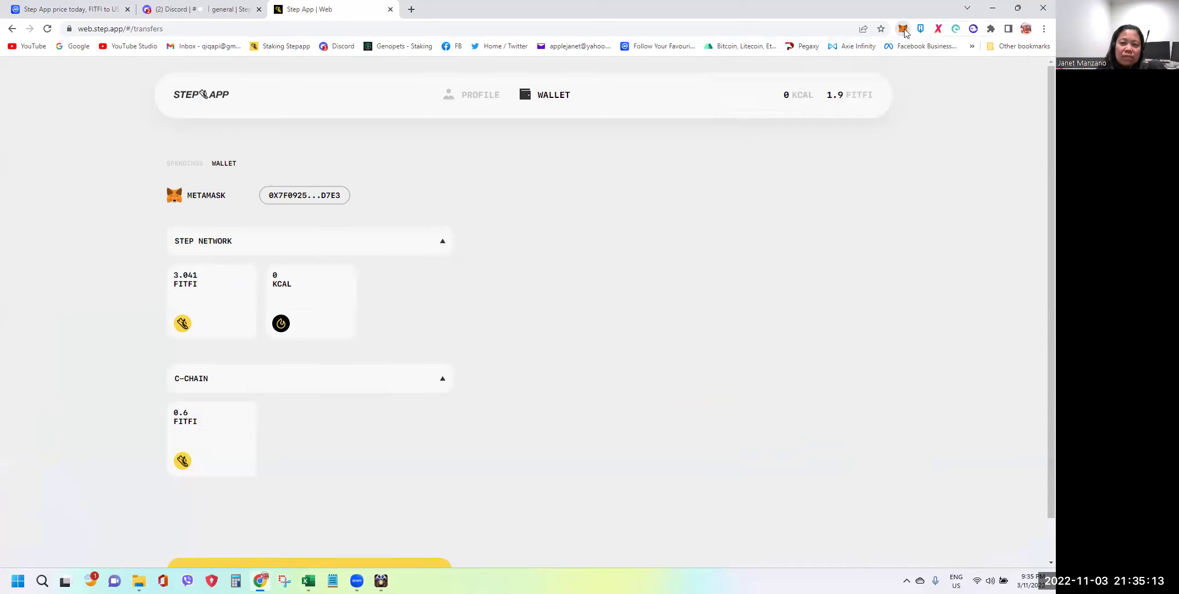
click(580, 212)
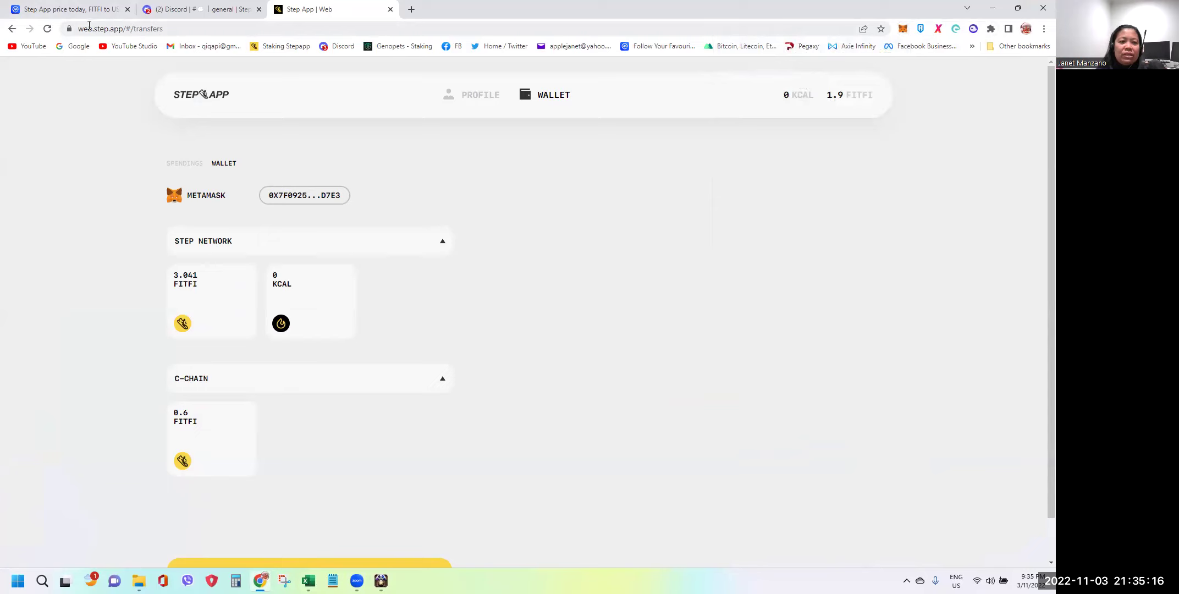